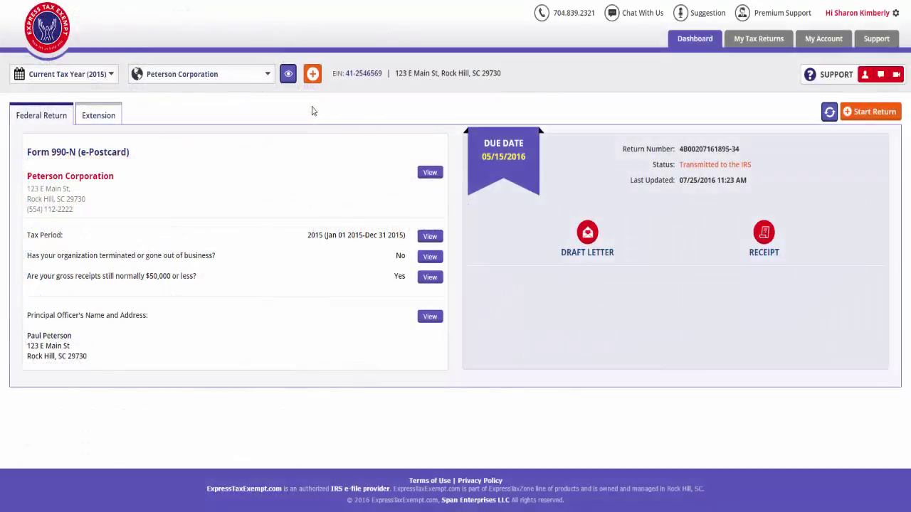
Step: Add Goodwill as a new exempt organization by entering its EIN
click(313, 75)
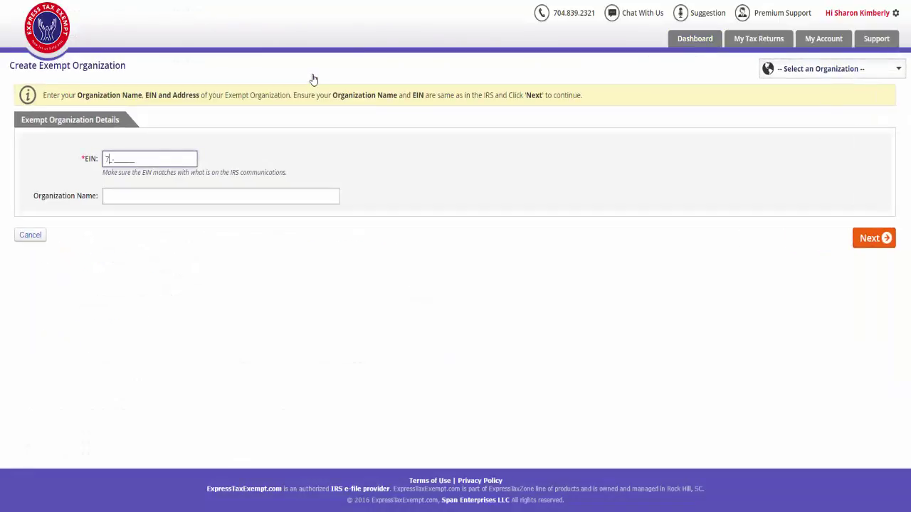
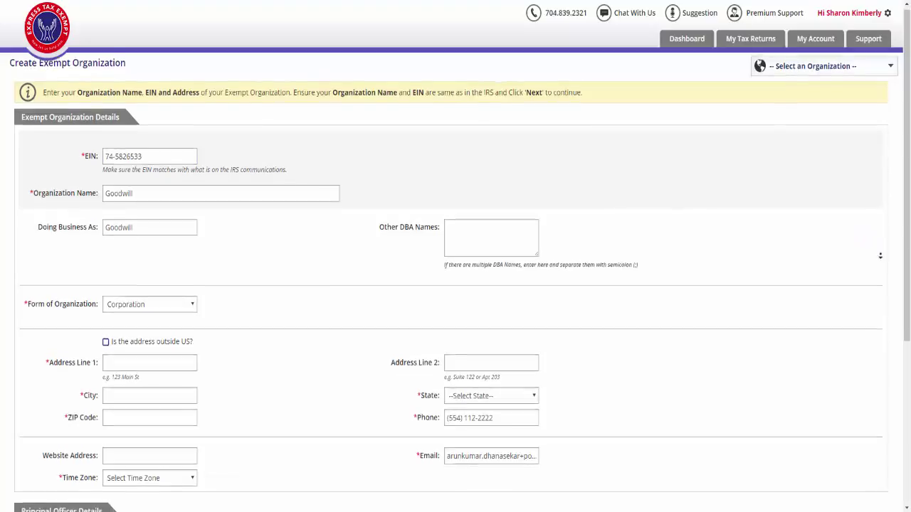
scroll(313, 78, down, 2)
scroll(880, 263, down, 5)
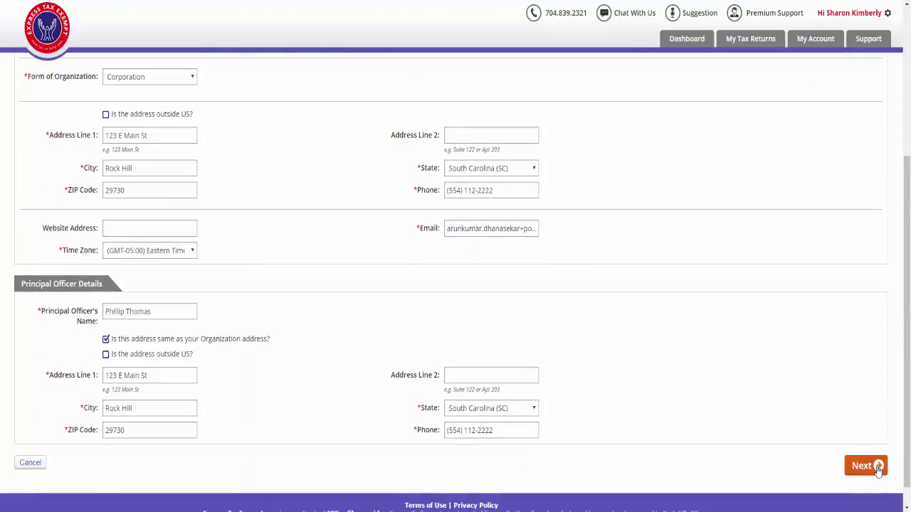
click(867, 467)
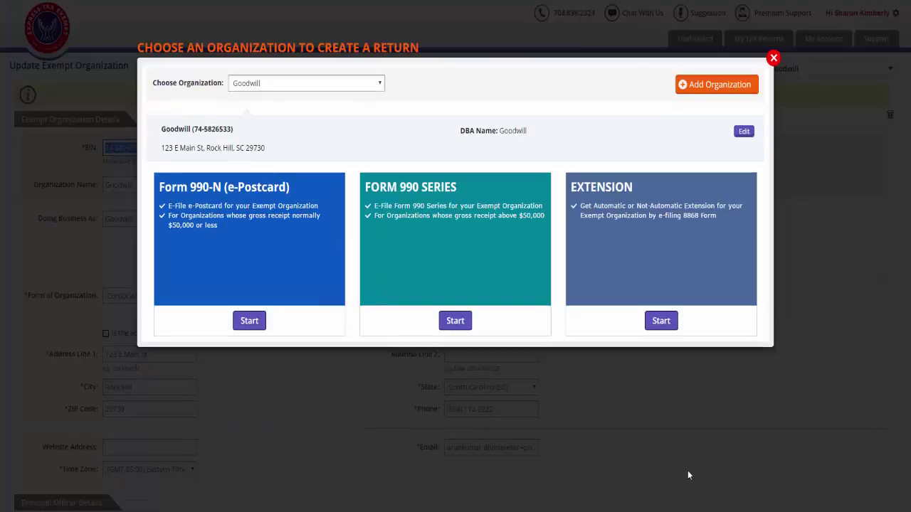
Step: Start a Form 990 series return for Goodwill on a calendar tax year
click(454, 320)
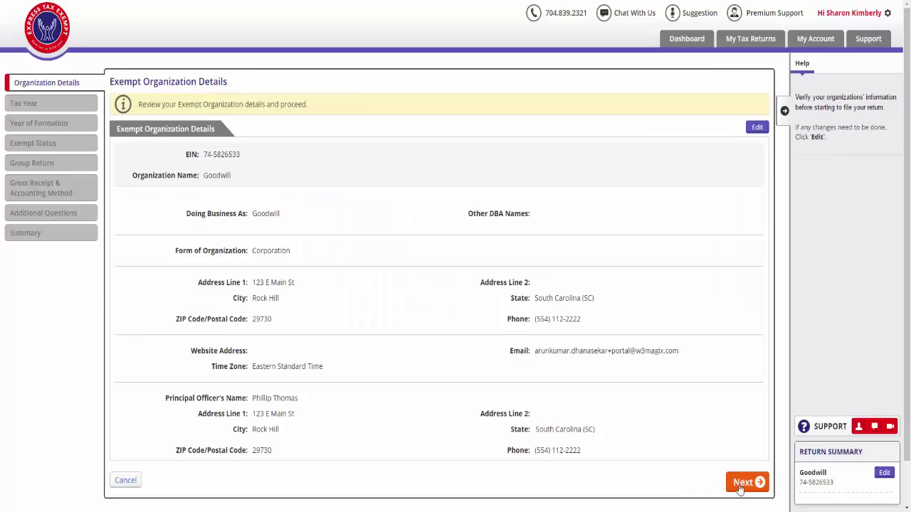
click(760, 484)
click(261, 210)
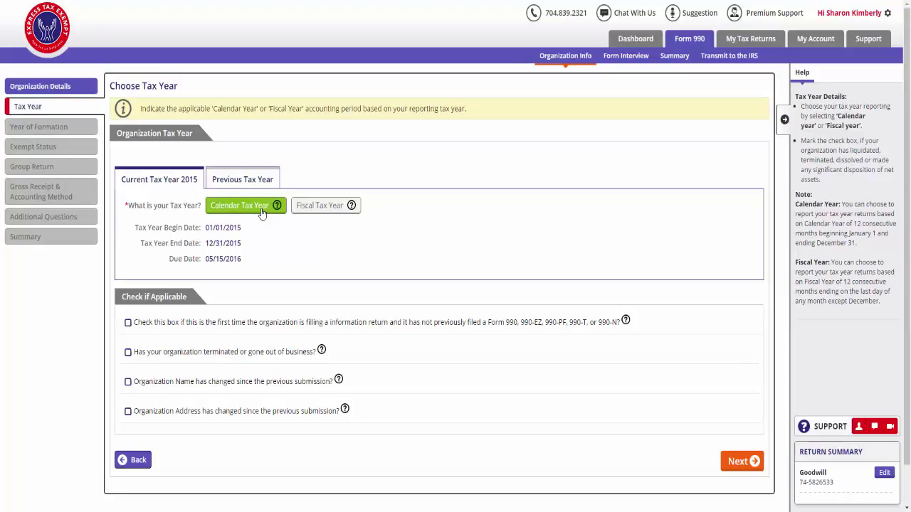
Step: Mark it as the first return, with formation year 2015 and domicile South Carolina (SC)
click(267, 324)
click(744, 463)
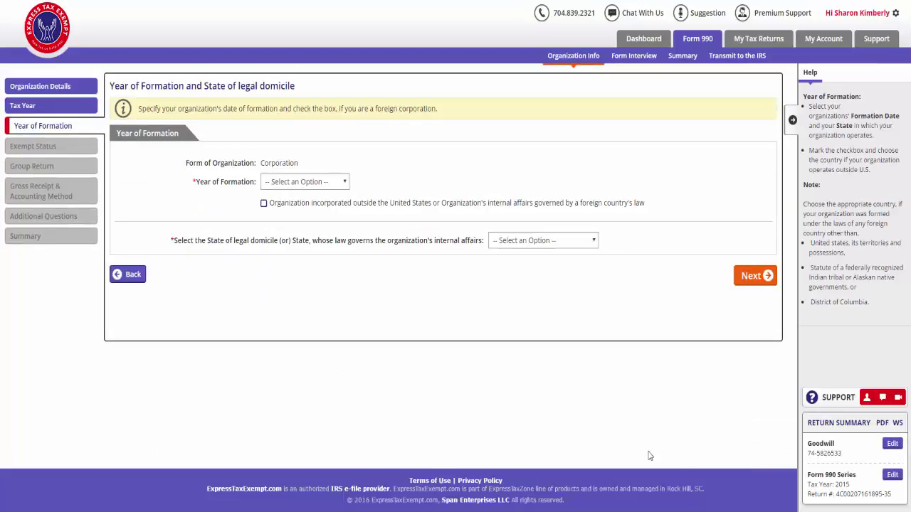
click(347, 184)
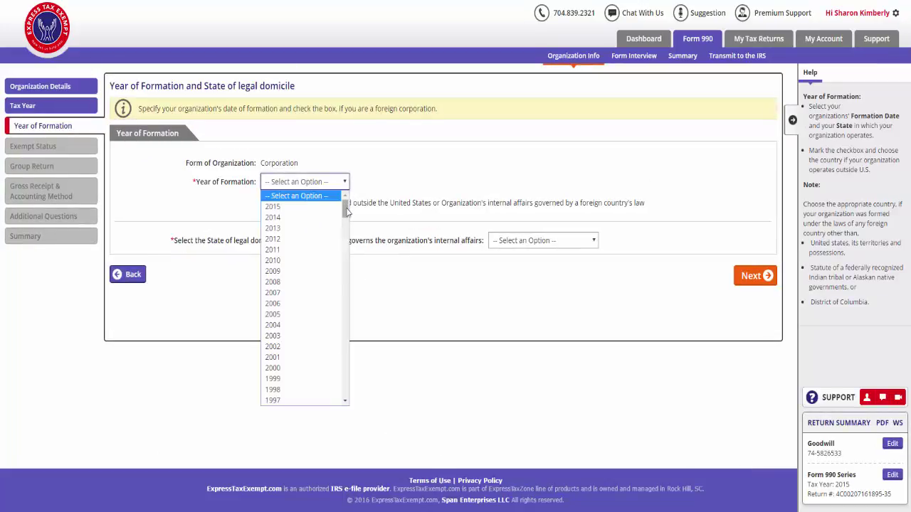
click(335, 207)
click(560, 244)
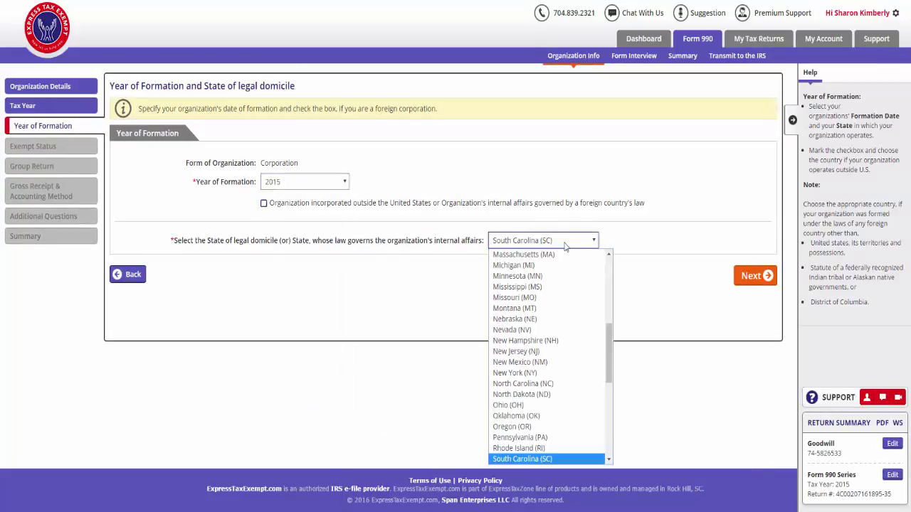
click(566, 244)
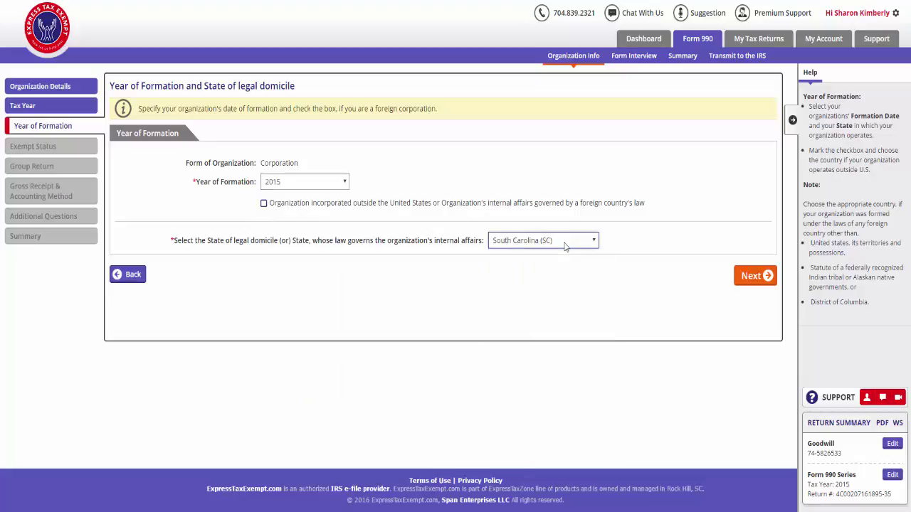
click(767, 276)
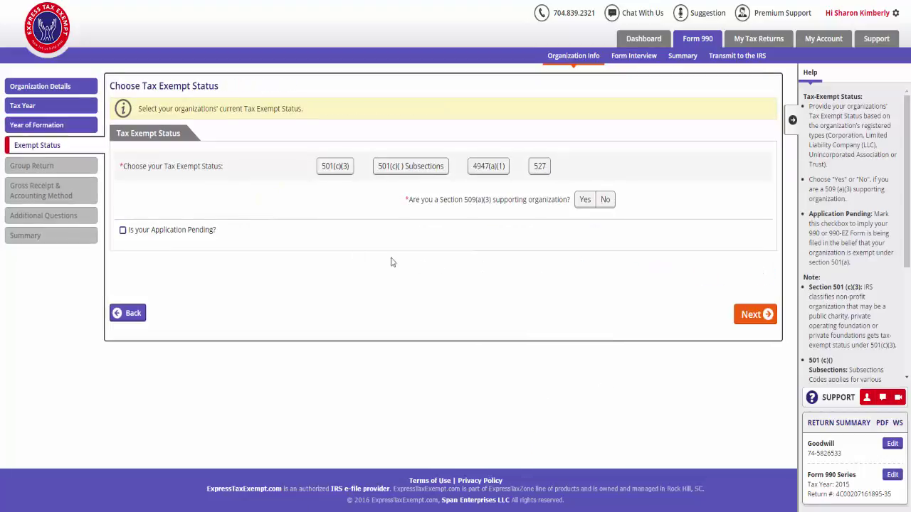
Step: Set 501(c)(3) status recognized 01/01/2015, answer Yes to 509(a)(3) supporting organization
click(333, 168)
click(631, 208)
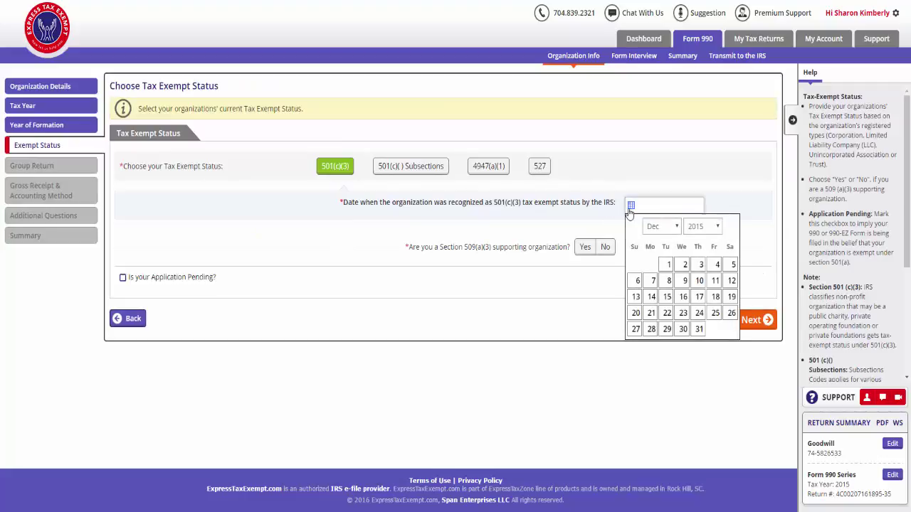
click(661, 226)
click(658, 237)
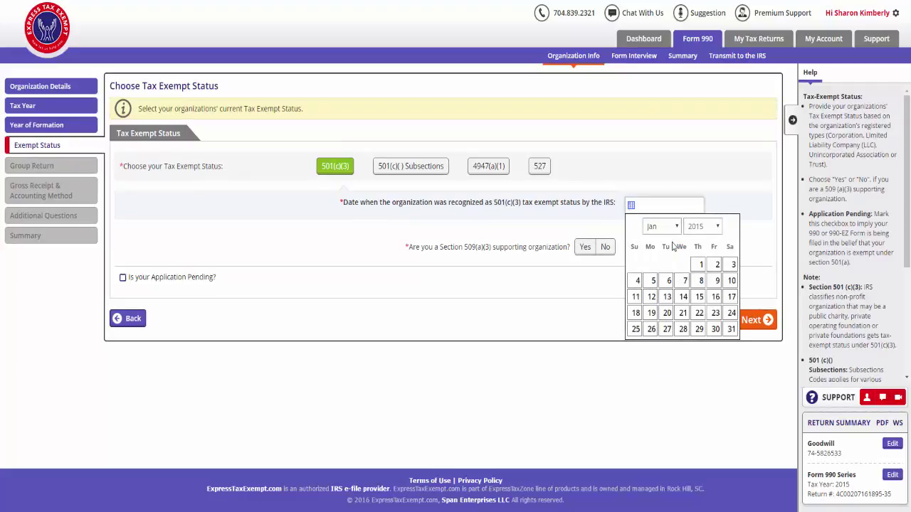
click(701, 266)
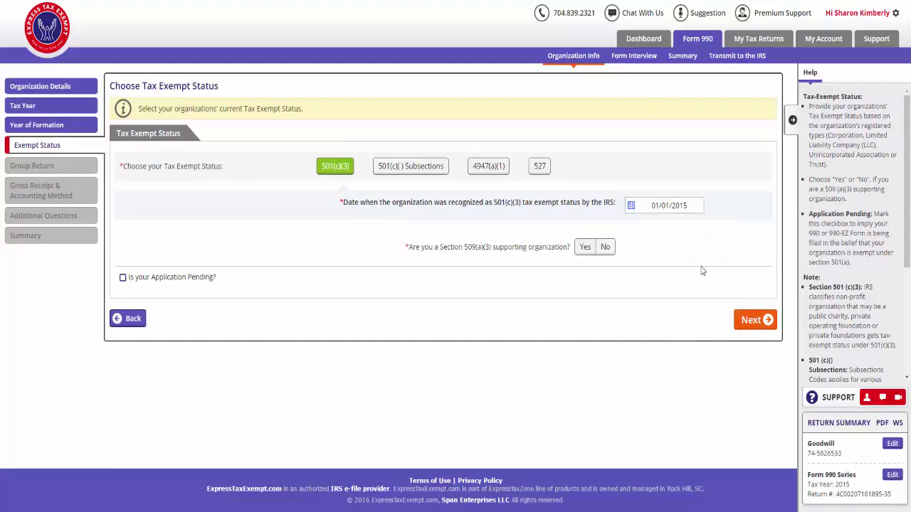
click(749, 320)
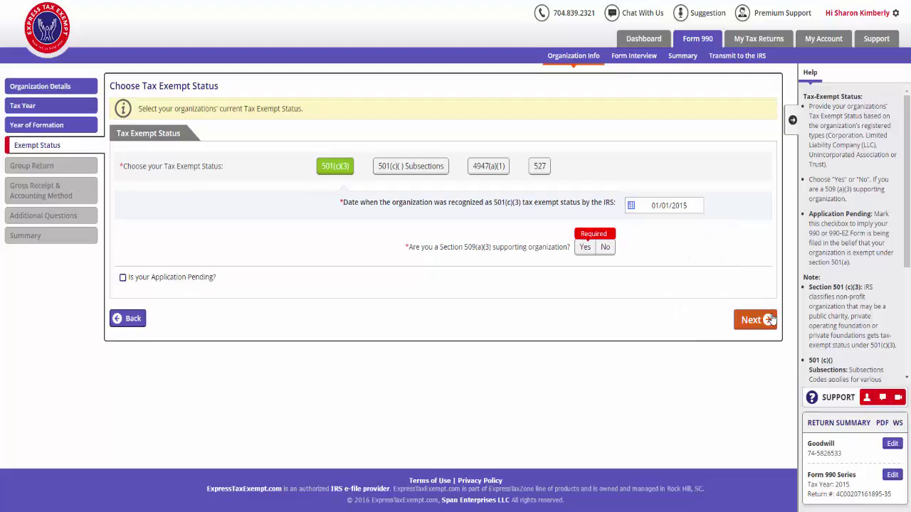
click(585, 248)
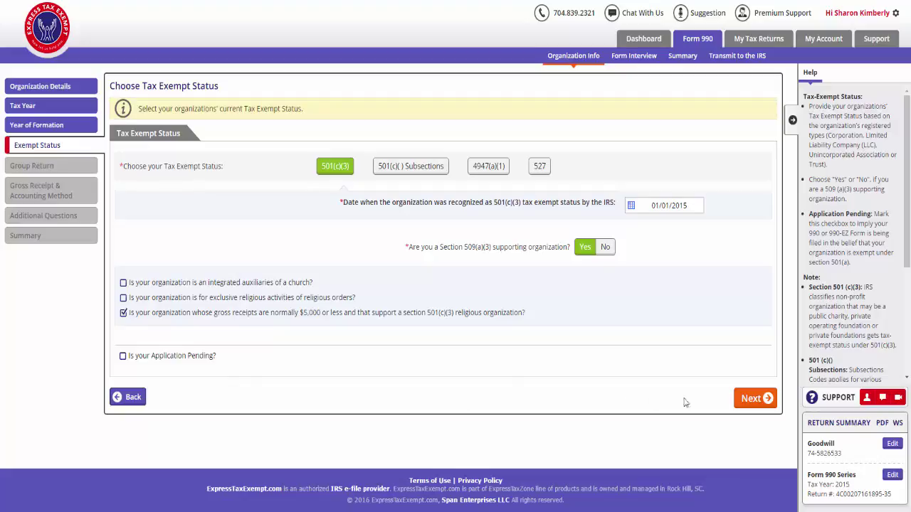
click(767, 400)
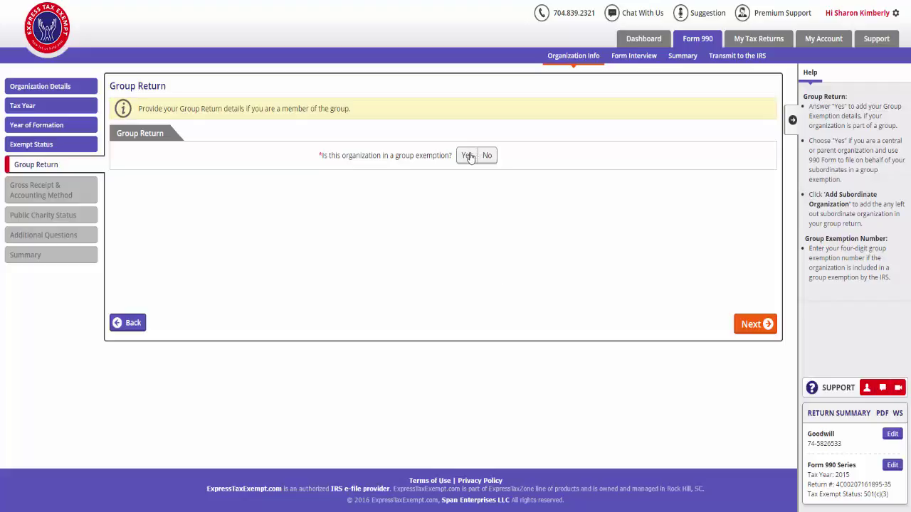
Step: Answer No to group exemption; set receipts under $200,000, assets under $500,000, and Accrual accounting
click(487, 156)
click(766, 325)
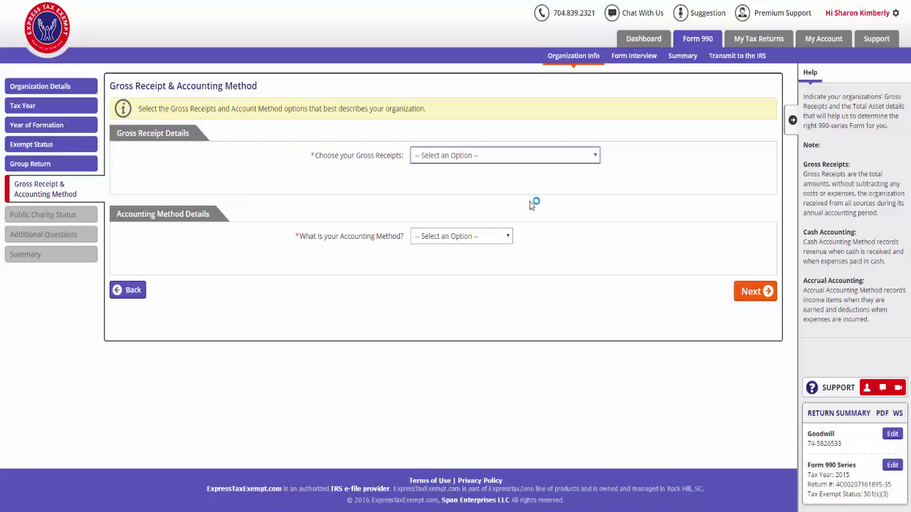
click(528, 157)
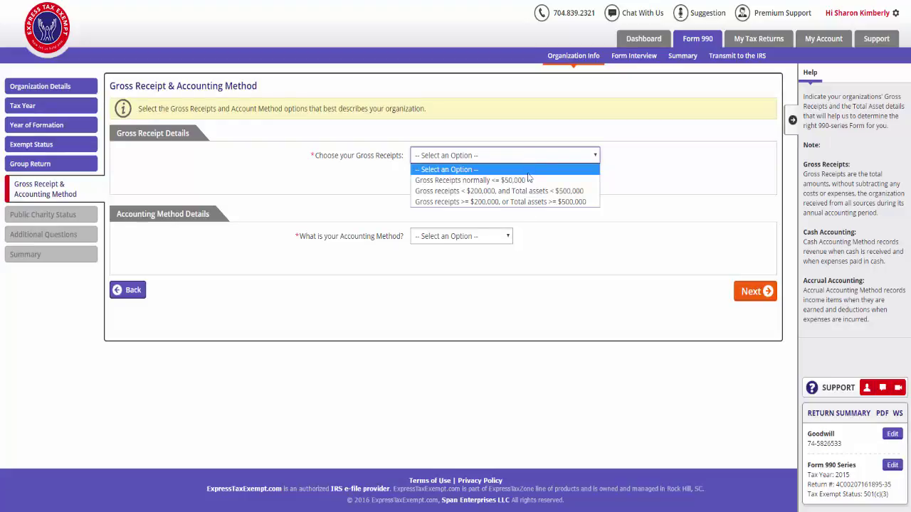
click(528, 192)
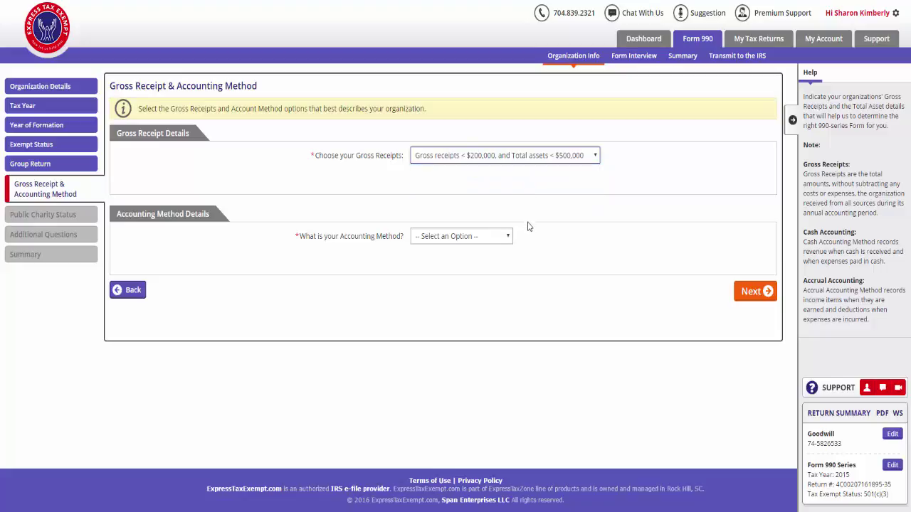
click(504, 240)
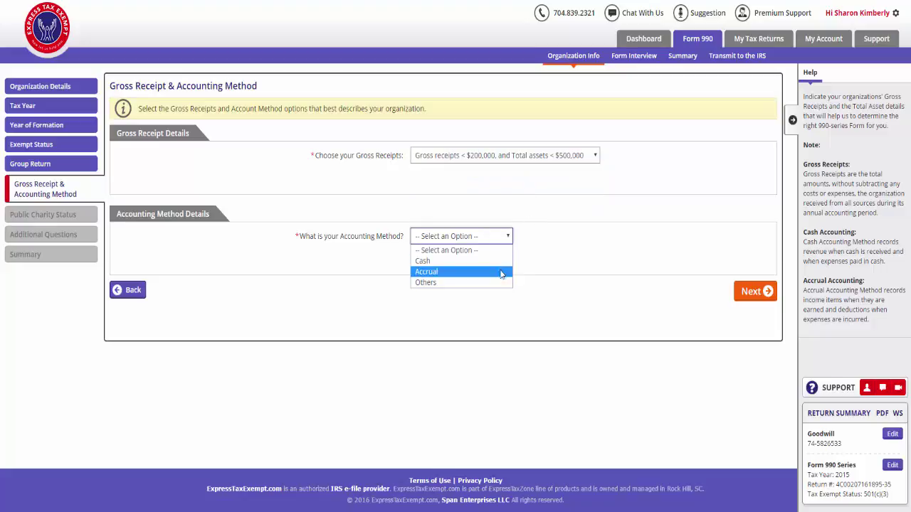
click(501, 272)
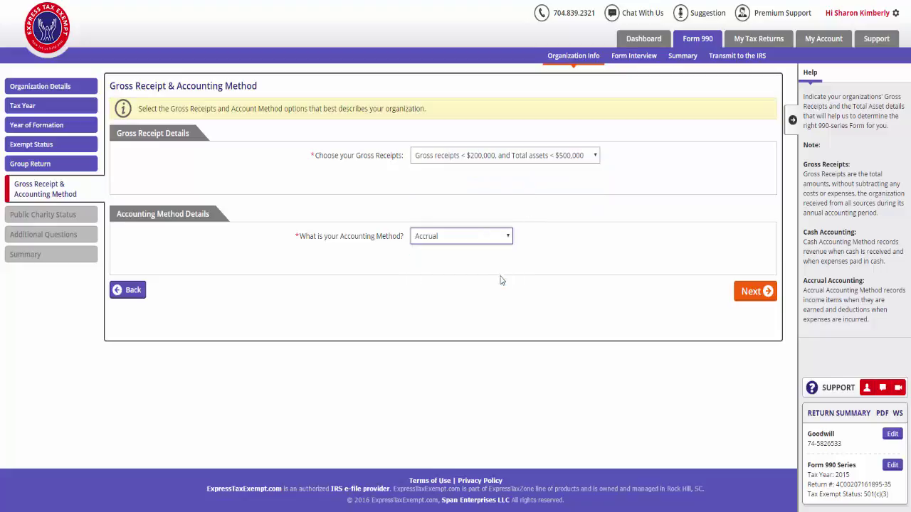
click(766, 300)
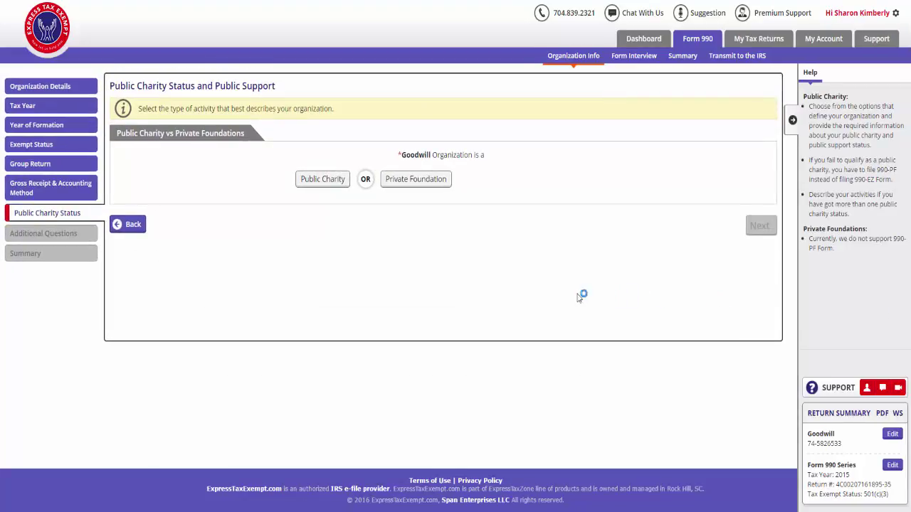
Step: Classify Goodwill as a public charity organized to test for public safety
click(341, 181)
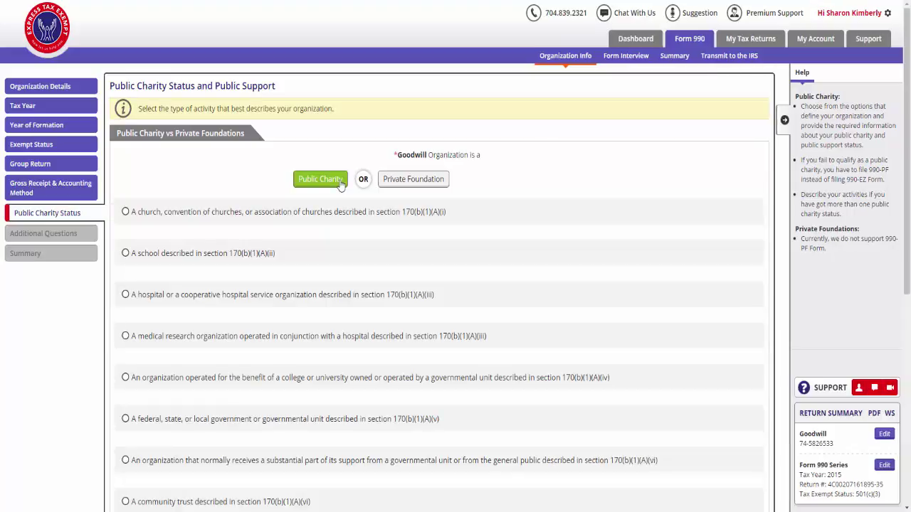
scroll(341, 430, down, 3)
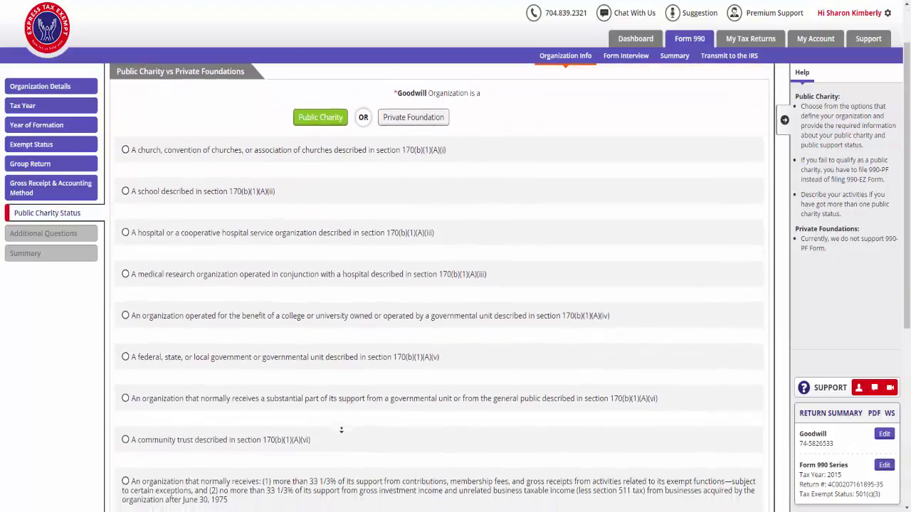
scroll(341, 430, down, 3)
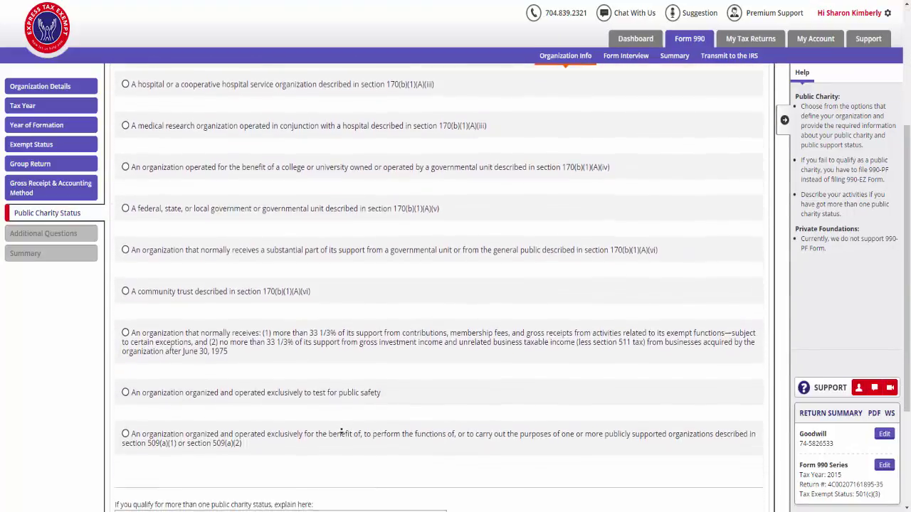
scroll(341, 431, down, 1)
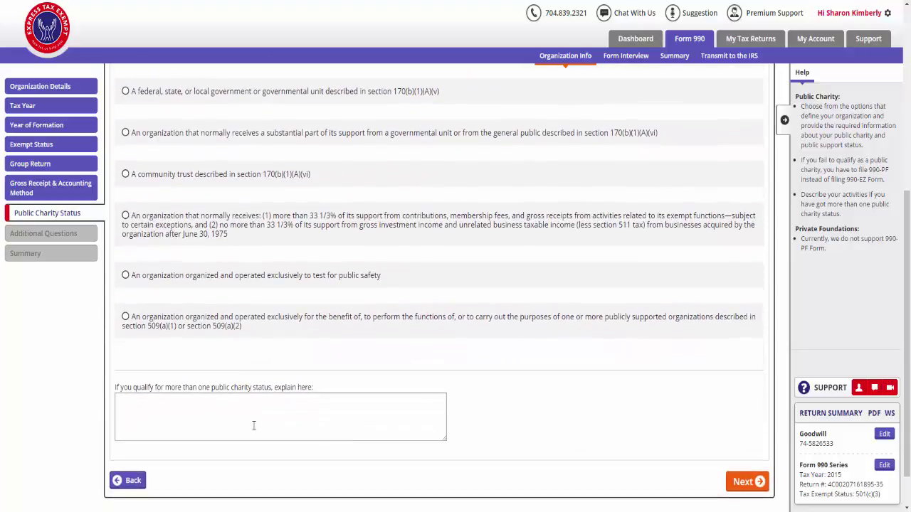
click(141, 282)
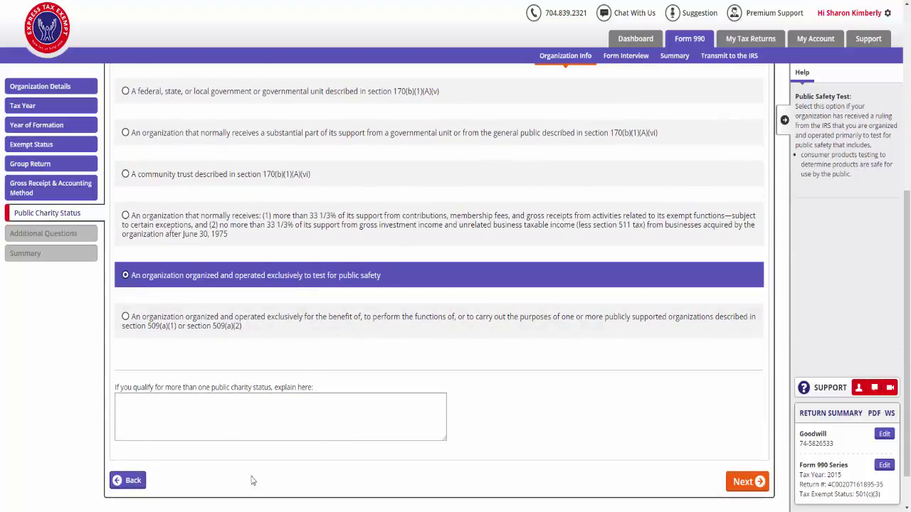
click(756, 482)
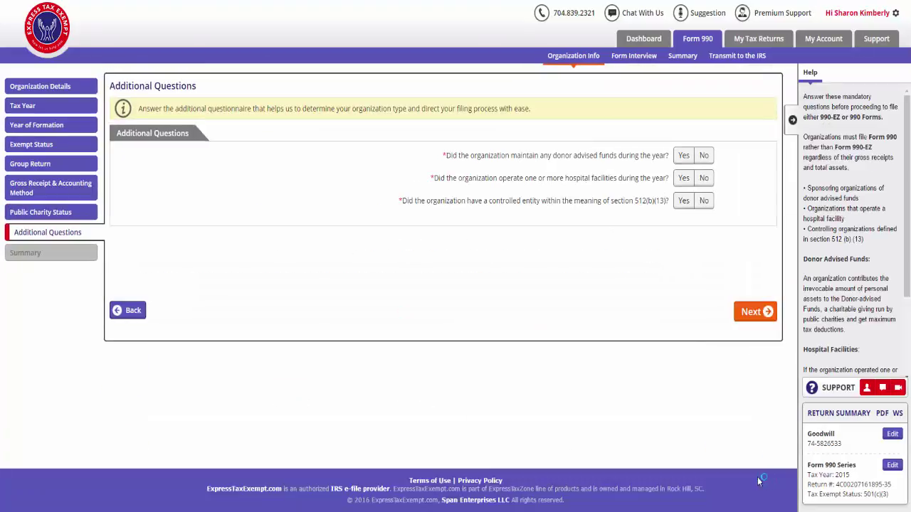
Step: Answer No to donor advised funds, hospital facilities and controlled entity questions, then begin the 990-EZ interview
click(705, 157)
click(704, 178)
click(704, 201)
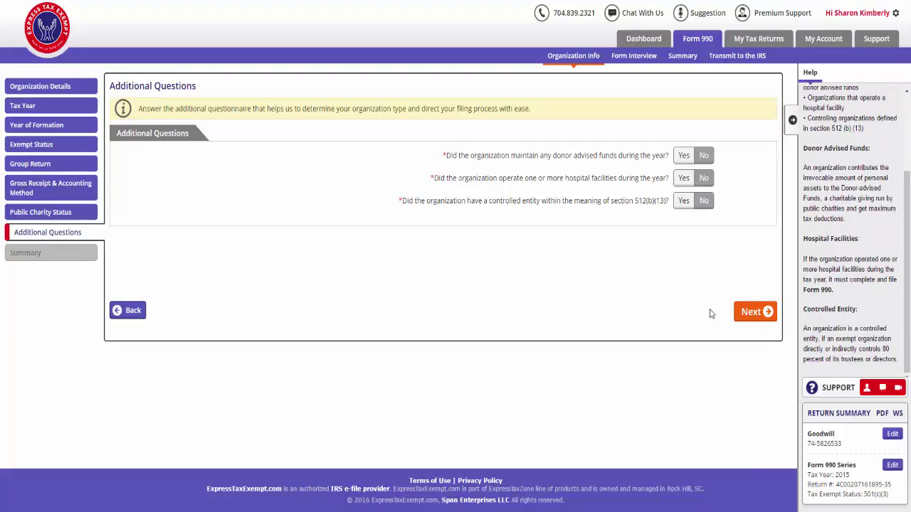
click(765, 314)
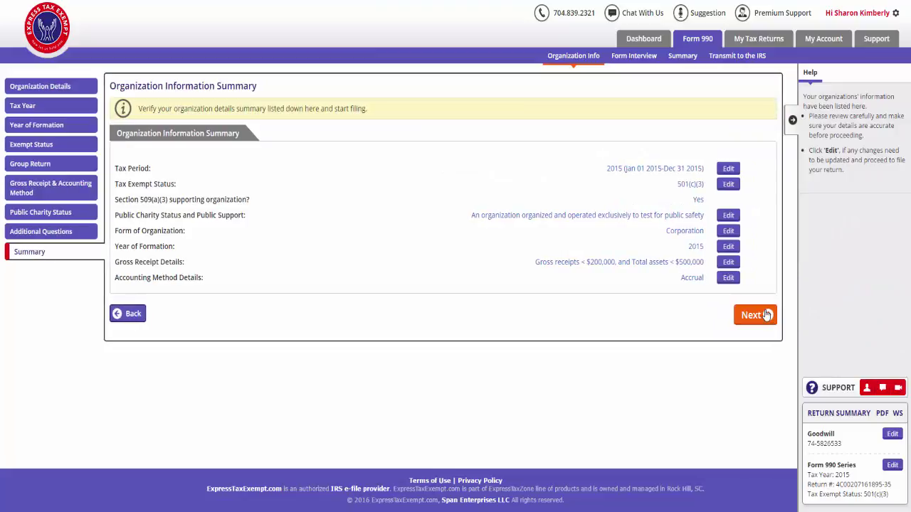
click(765, 314)
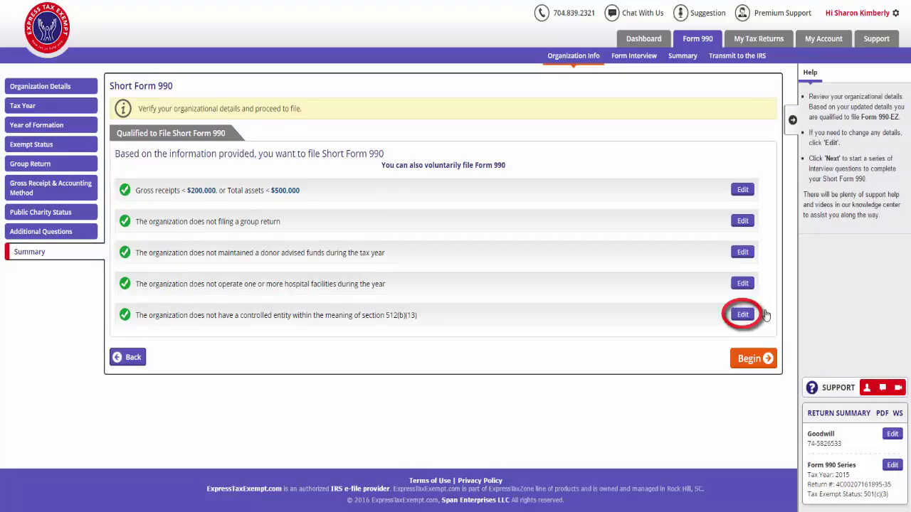
click(767, 358)
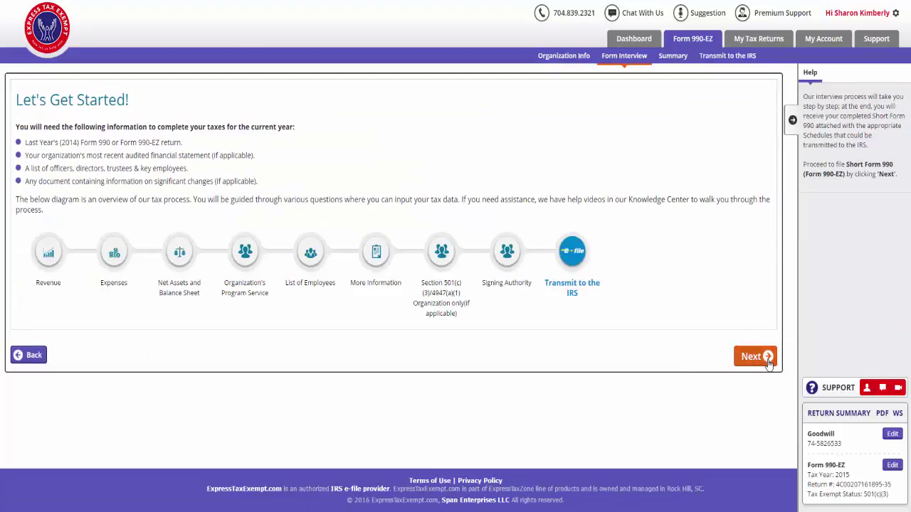
Step: Continue past the Let's Get Started overview into the 990-EZ interview sections
click(767, 362)
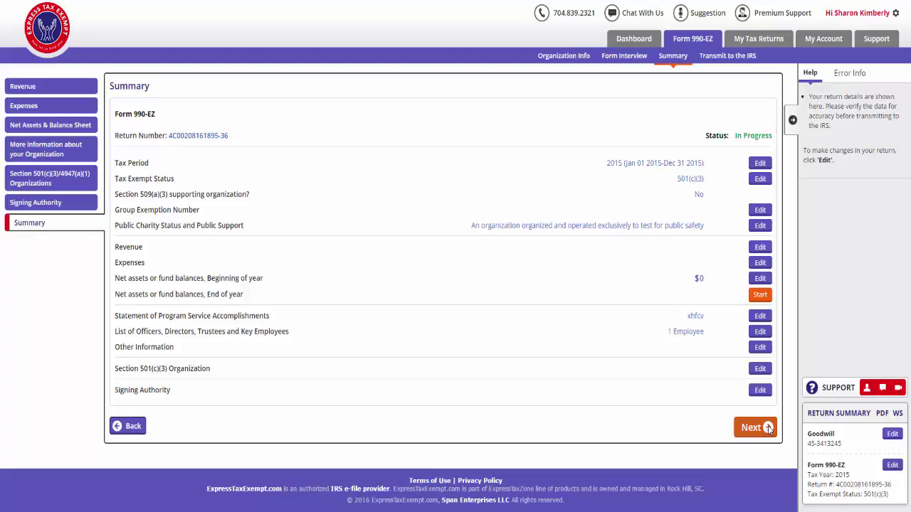
Step: Run the audit review and proceed to payment options showing $129.95 total fees
click(768, 428)
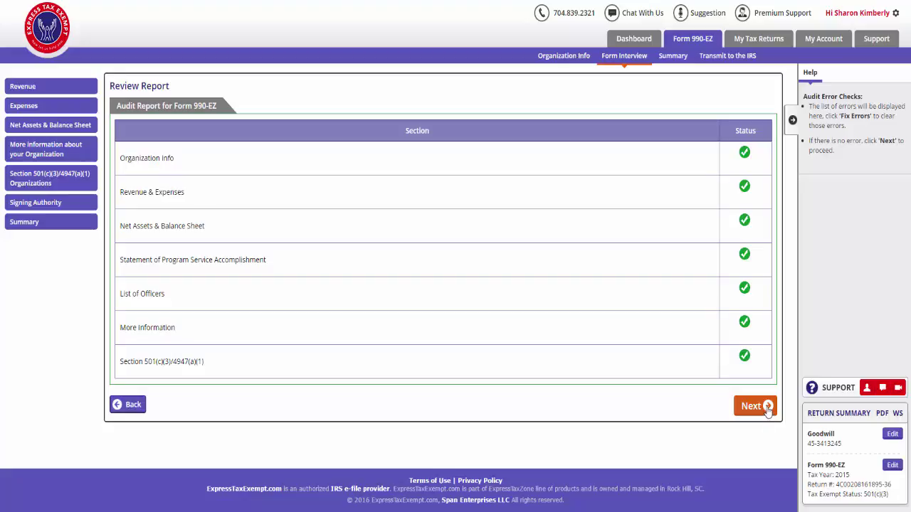
click(768, 406)
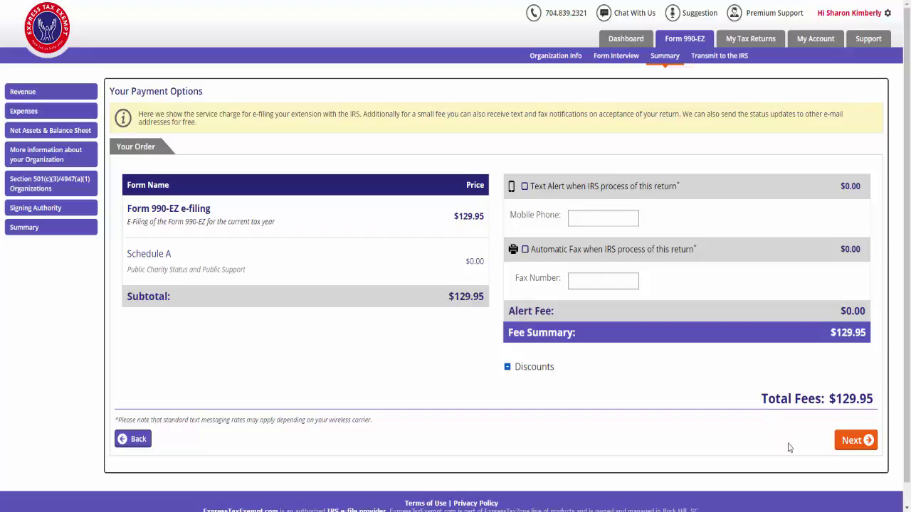
Step: Pay the $129.95 fee by credit card, choose manual sharing, and reach the transmit order summary
click(848, 441)
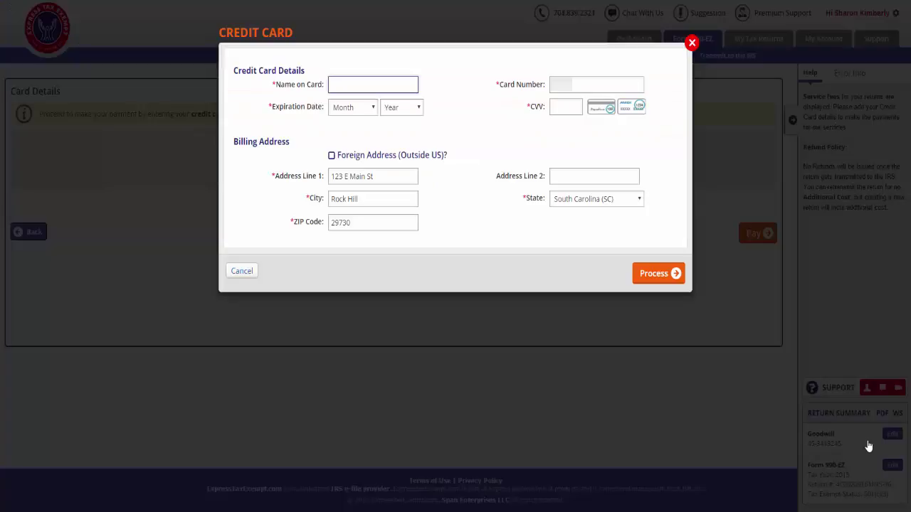
click(679, 282)
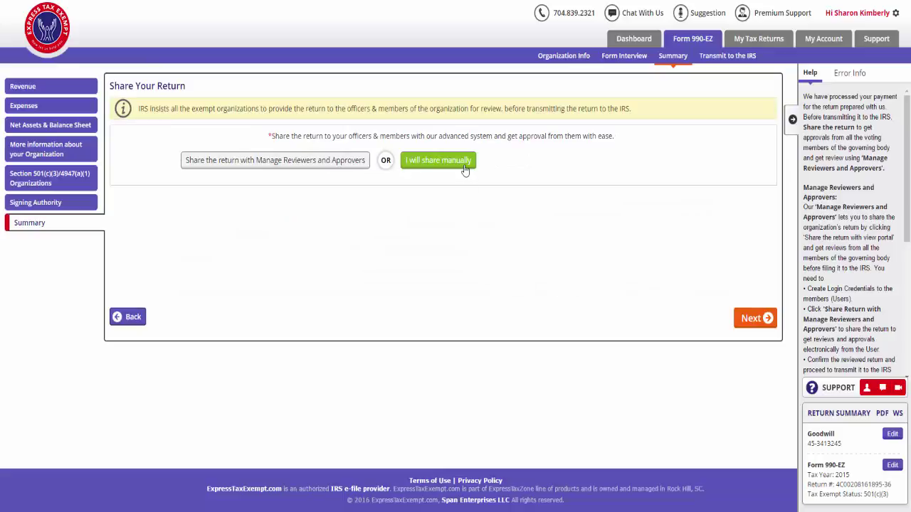
click(768, 321)
scroll(768, 324, down, 2)
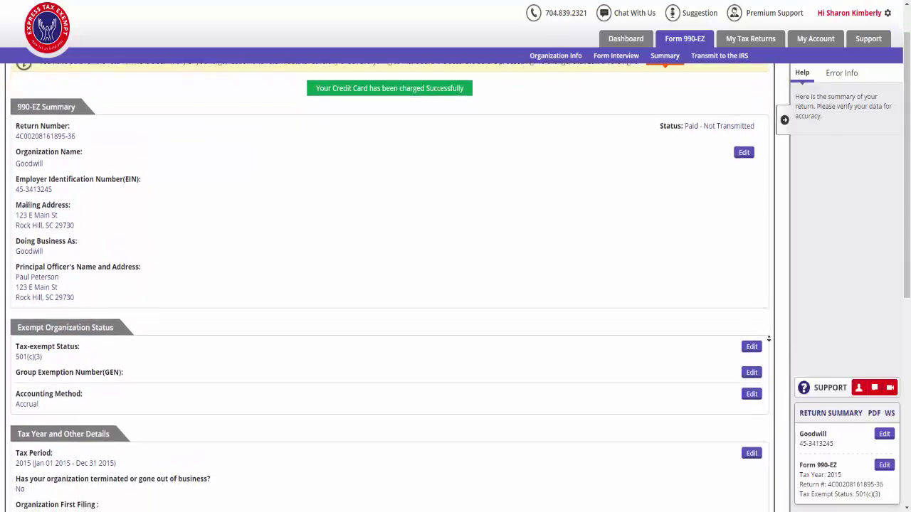
scroll(769, 339, down, 3)
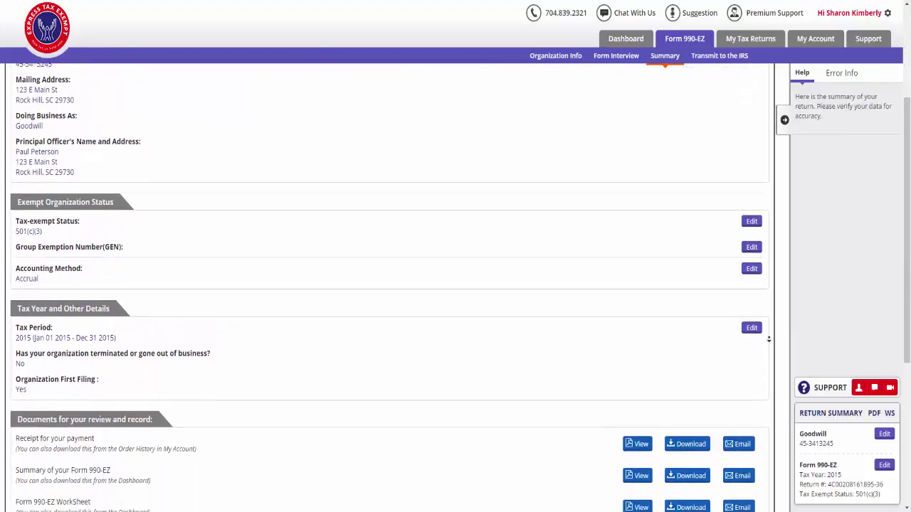
scroll(768, 340, down, 5)
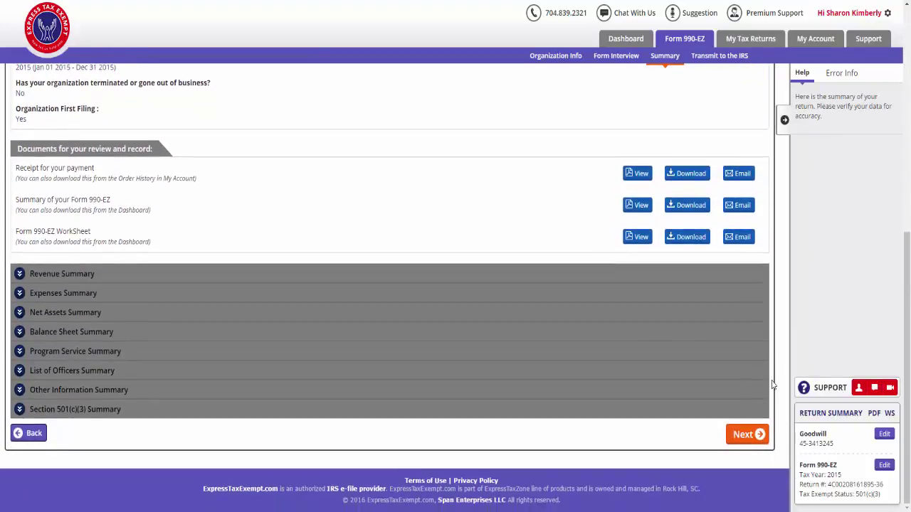
click(756, 436)
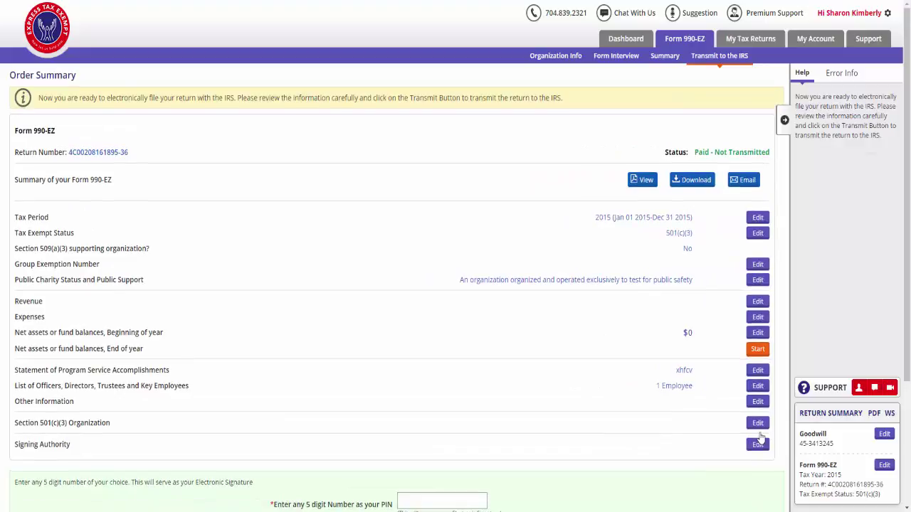
scroll(760, 437, down, 3)
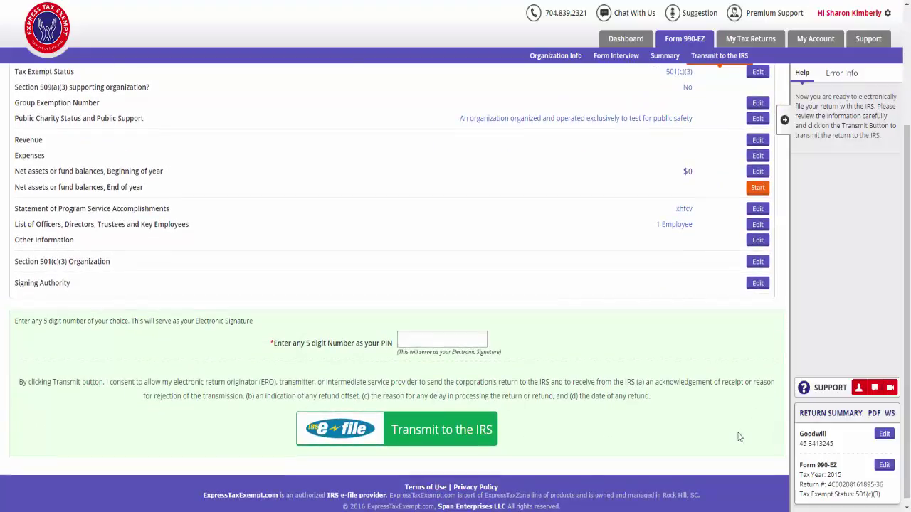
Step: Sign with a five-digit PIN, transmit the 990-EZ to the IRS, and check the dashboard
click(484, 342)
text(12345)
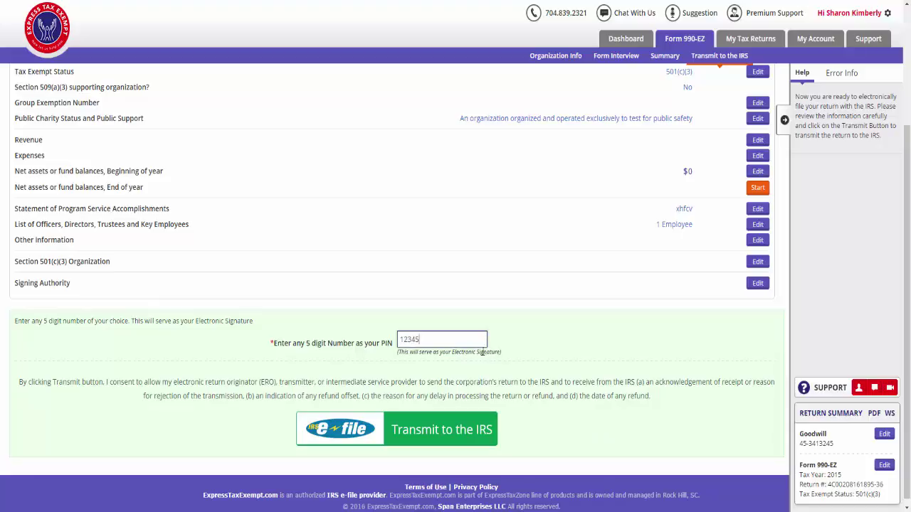
click(485, 422)
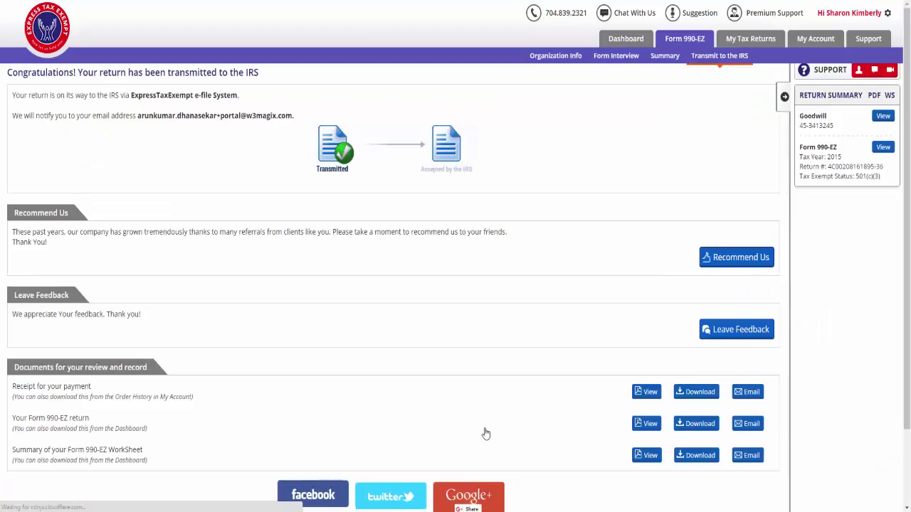
click(629, 39)
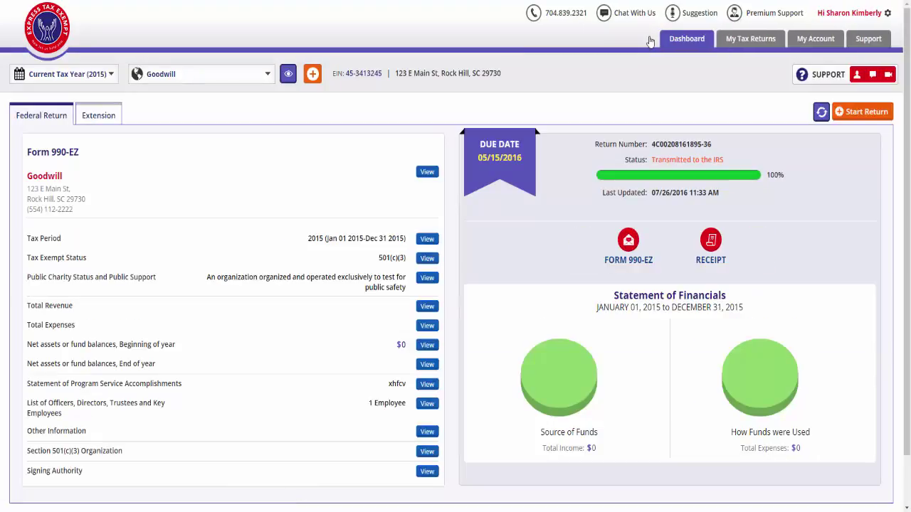